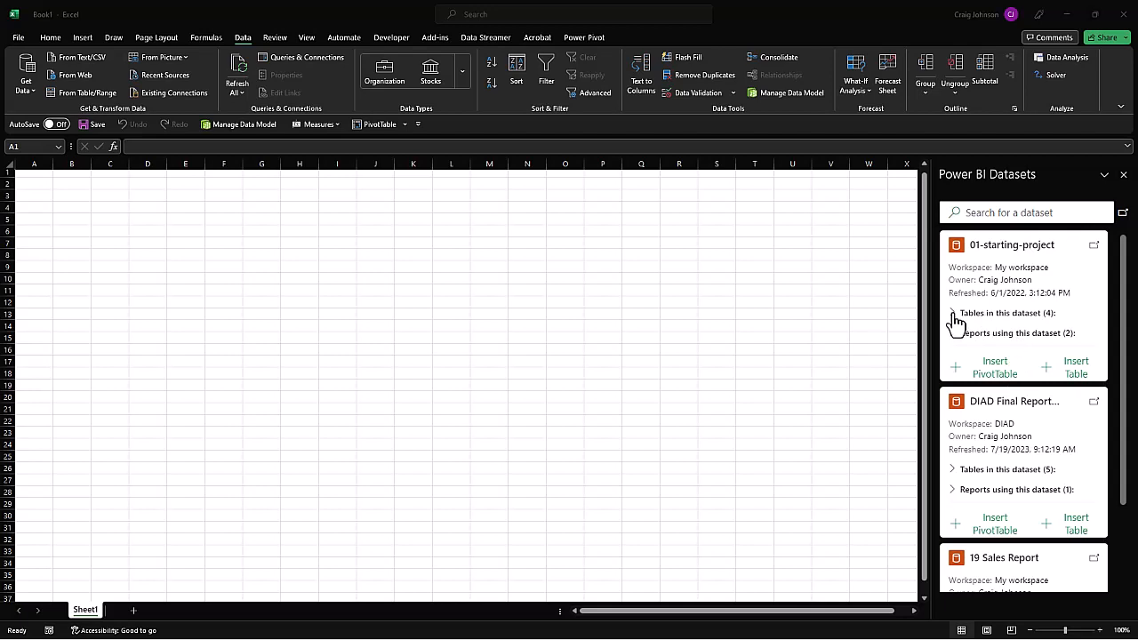
- Check the tables and reports of the 01-starting-project dataset, and start creating a table from it
{"action": "left_click", "coordinate": [956, 318]}
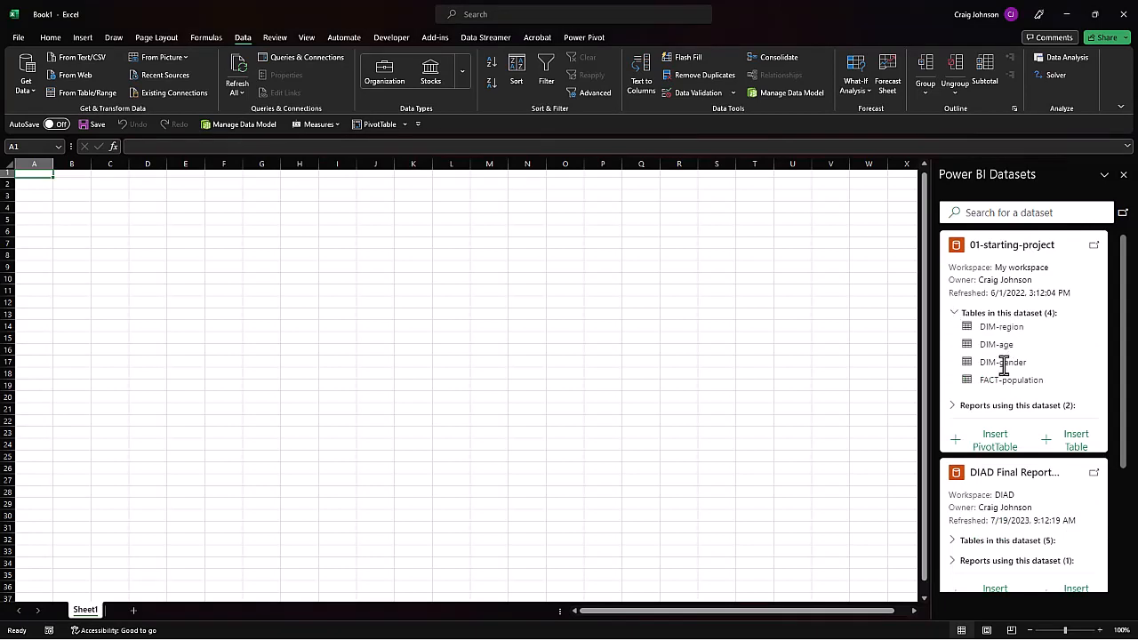
{"action": "left_click", "coordinate": [953, 407]}
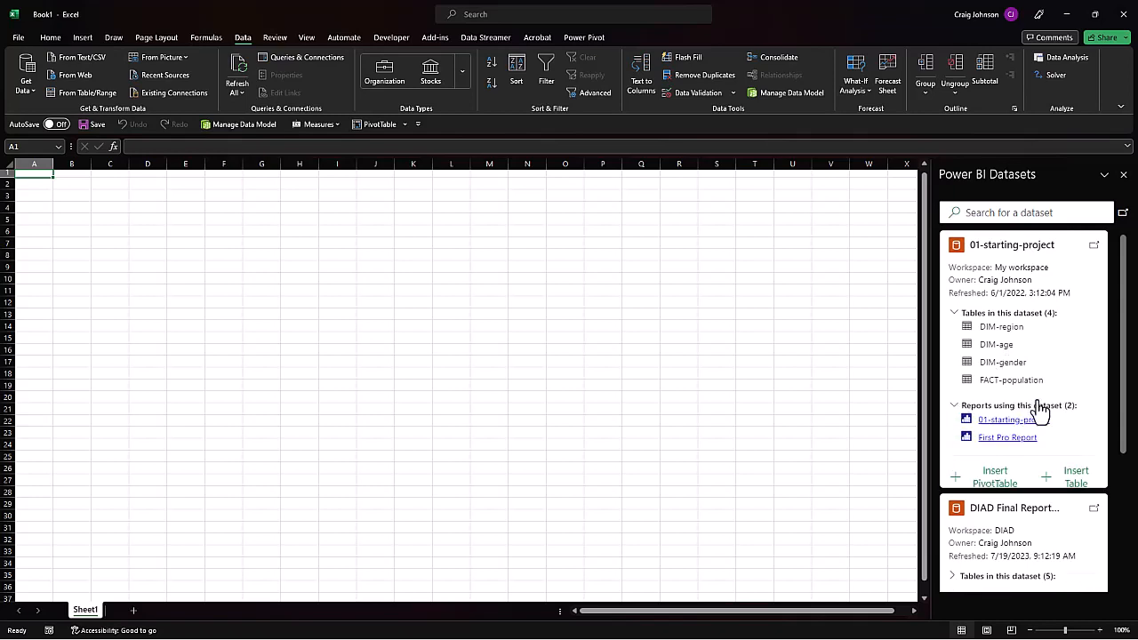
{"action": "left_click", "coordinate": [956, 411]}
{"action": "left_click", "coordinate": [1076, 442]}
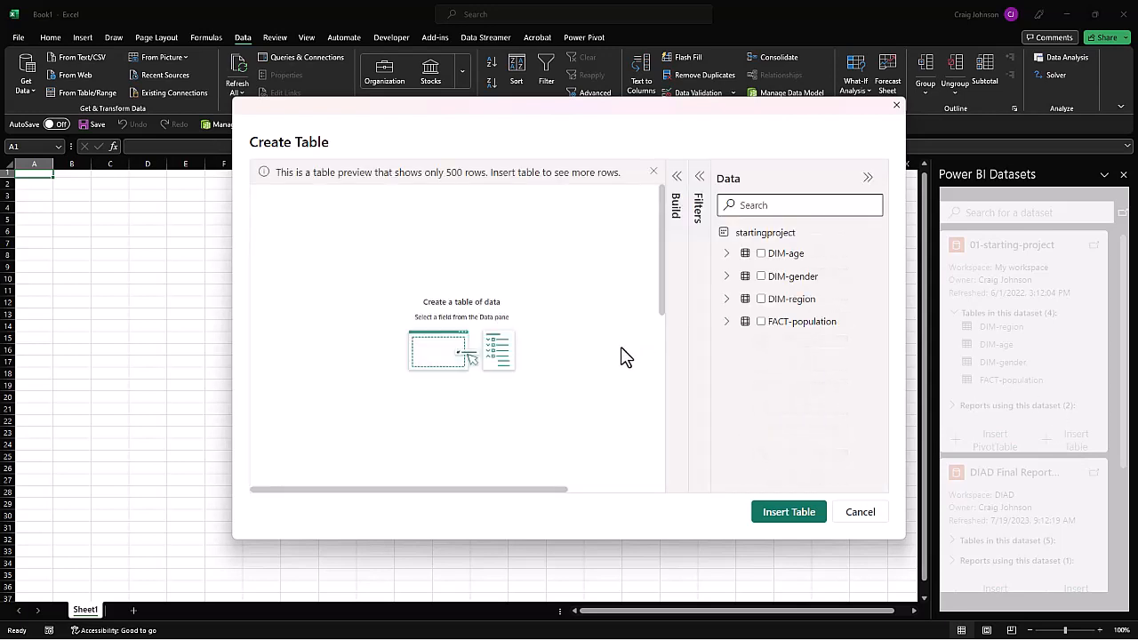
- Examine the fields available in the DIM-age, FACT-population and DIM-region tables
{"action": "left_click", "coordinate": [775, 281]}
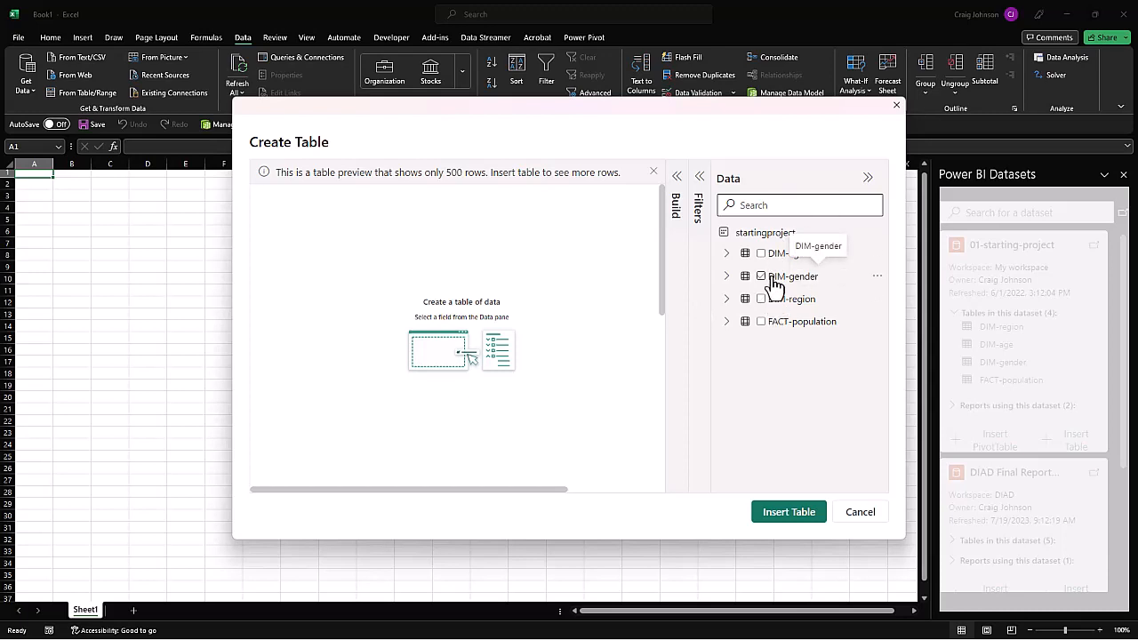
{"action": "left_click", "coordinate": [728, 255]}
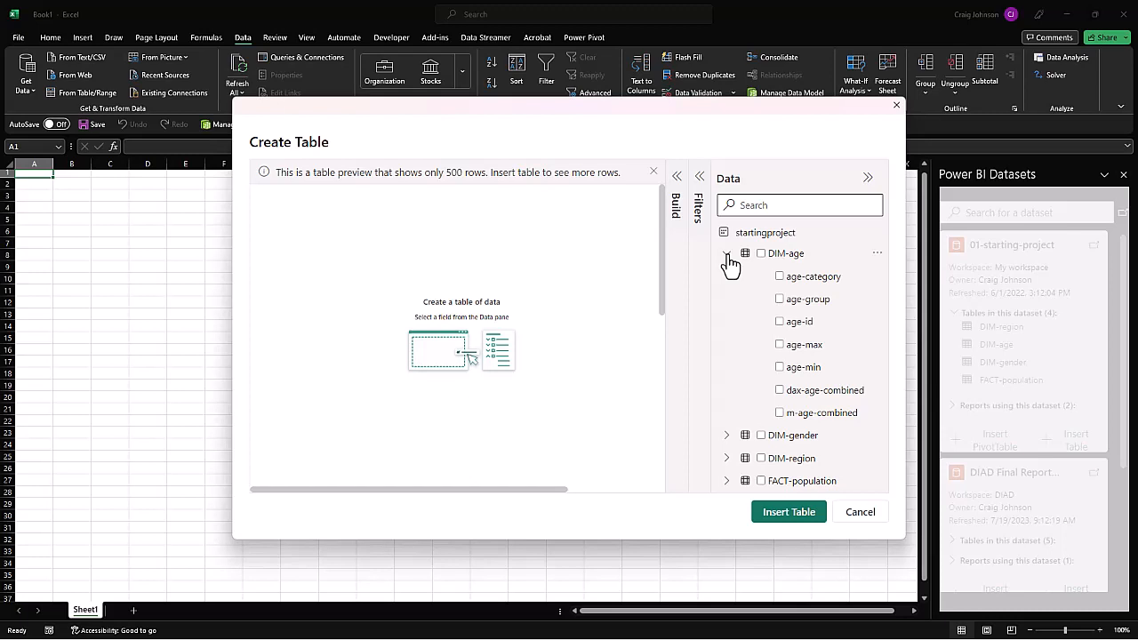
{"action": "left_click", "coordinate": [728, 256]}
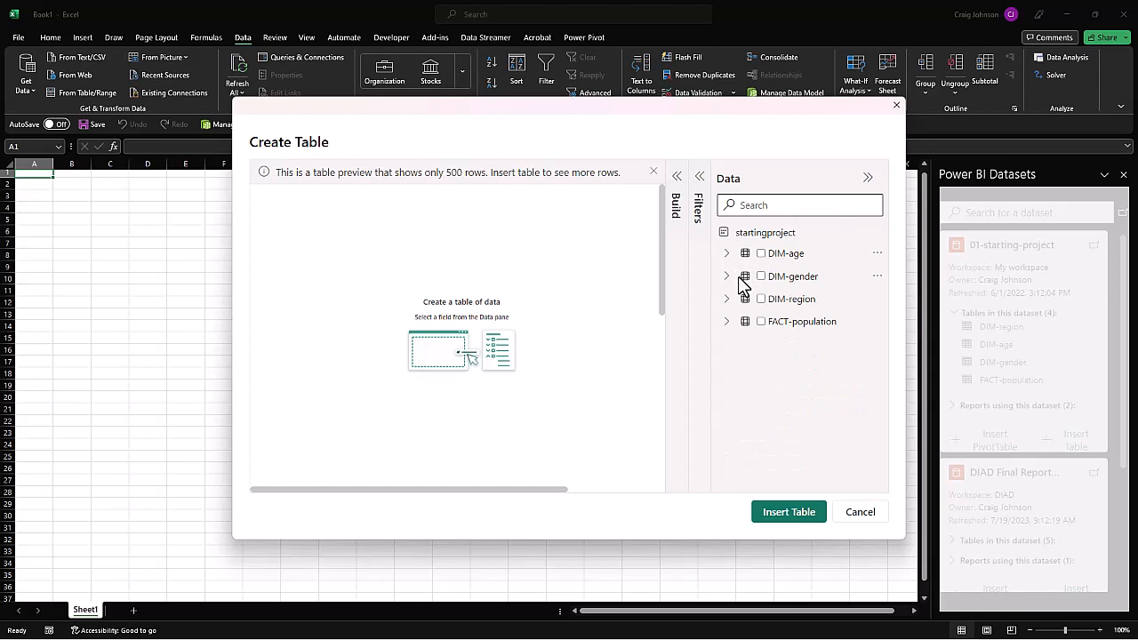
{"action": "left_click", "coordinate": [768, 279]}
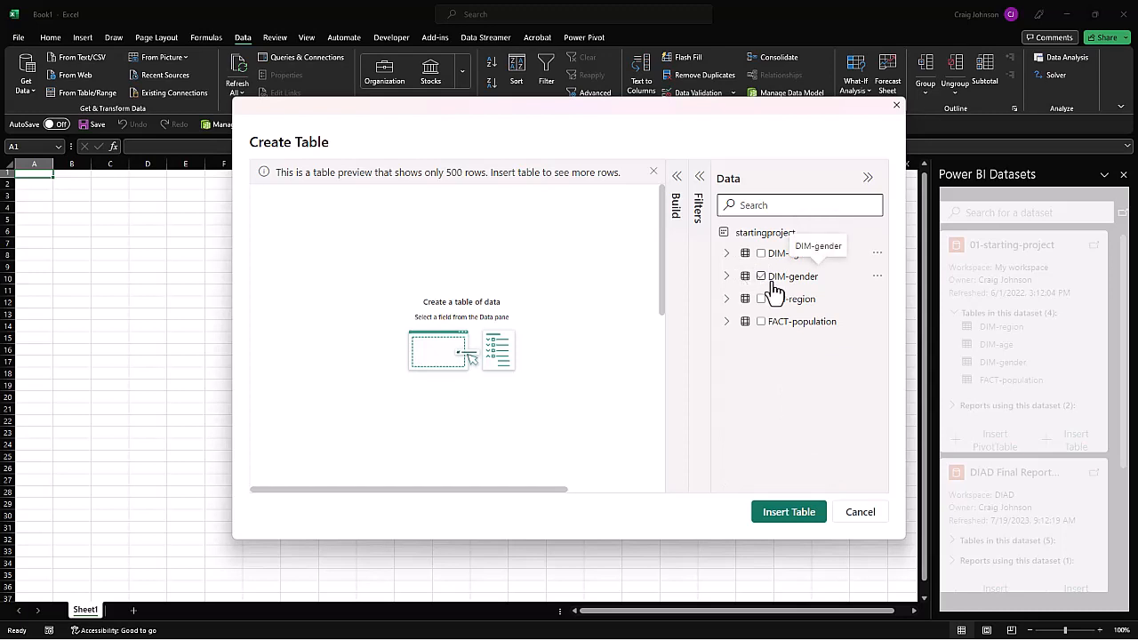
{"action": "left_click", "coordinate": [727, 326]}
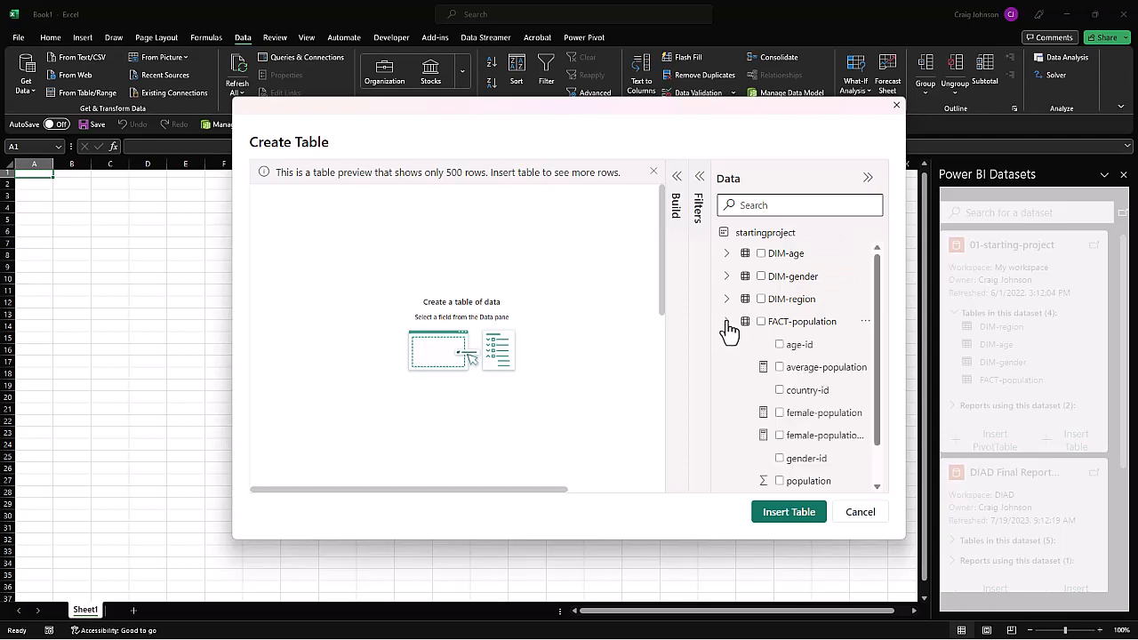
{"action": "scroll", "coordinate": [767, 369], "scroll_direction": "down", "scroll_amount": 1}
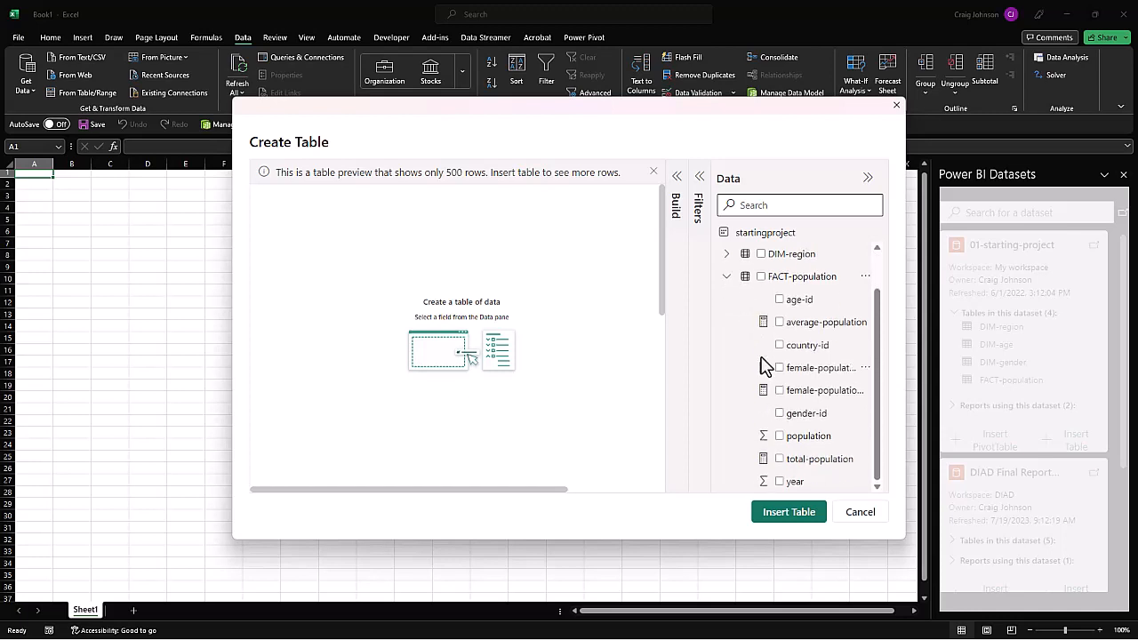
{"action": "scroll", "coordinate": [766, 368], "scroll_direction": "up", "scroll_amount": 1}
{"action": "left_click", "coordinate": [727, 321]}
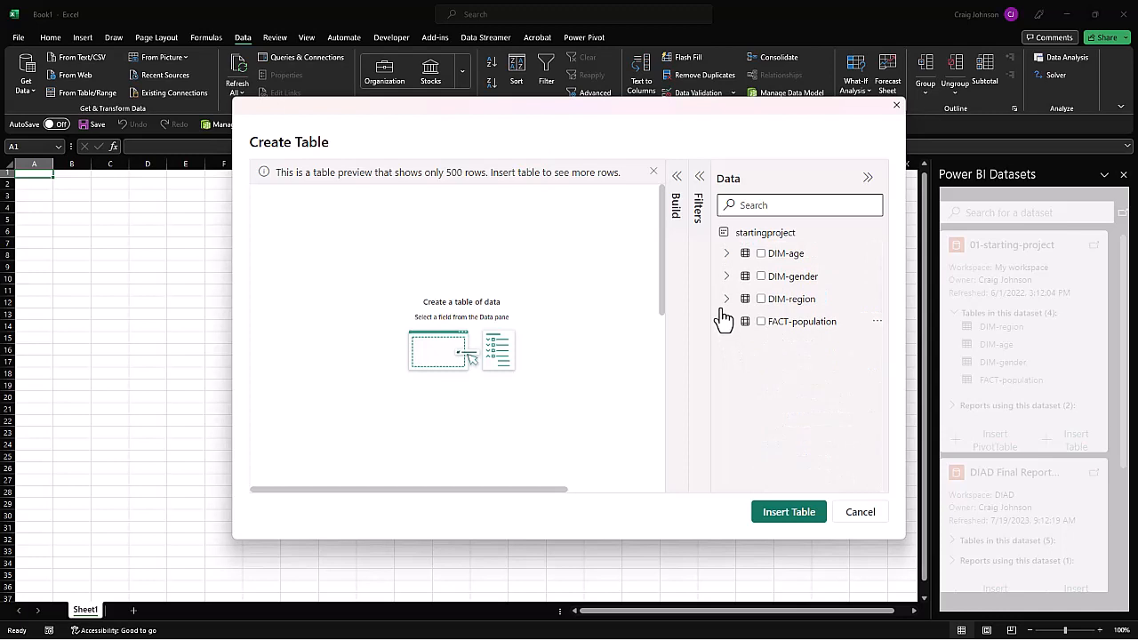
{"action": "left_click", "coordinate": [725, 300]}
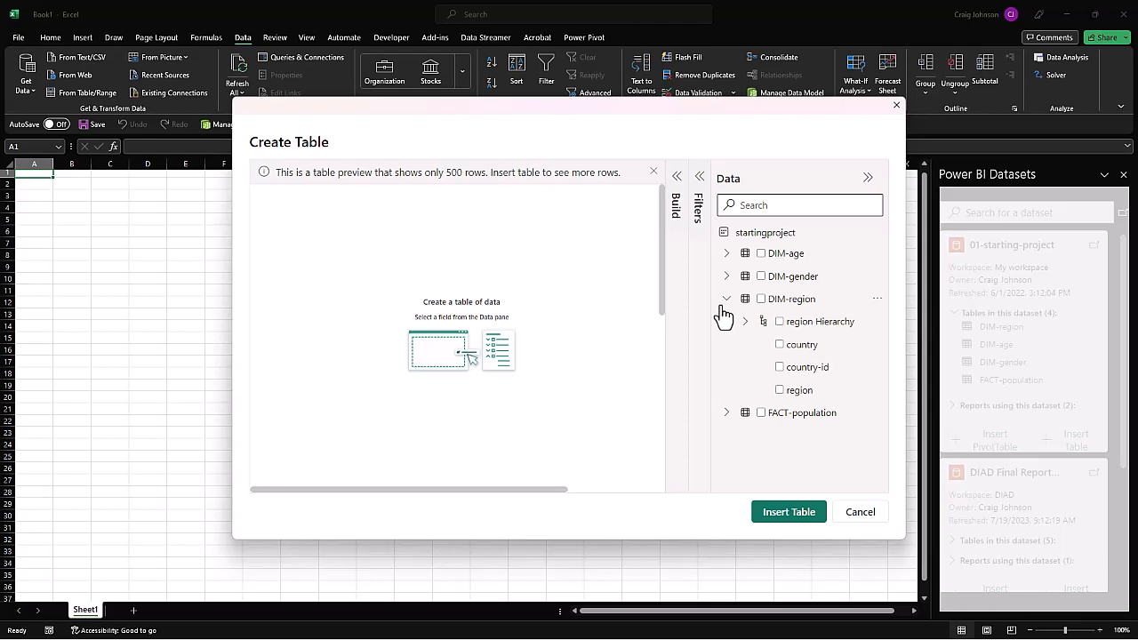
{"action": "left_click", "coordinate": [726, 300]}
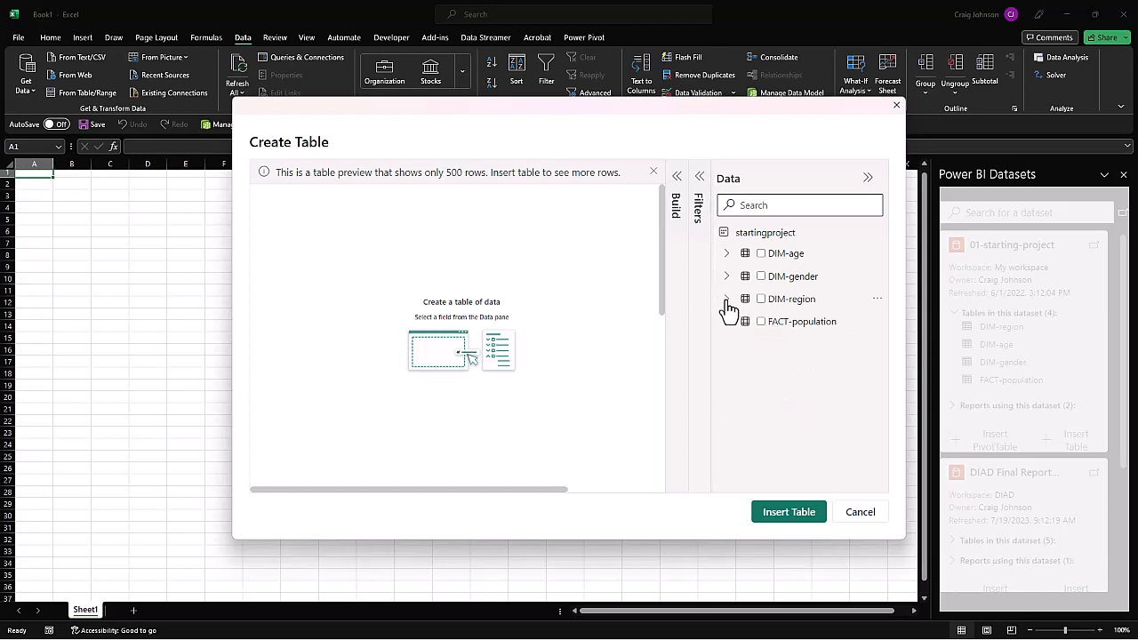
- Select the whole FACT-population table, check its preview columns, and insert it into the workbook
{"action": "left_click", "coordinate": [760, 323]}
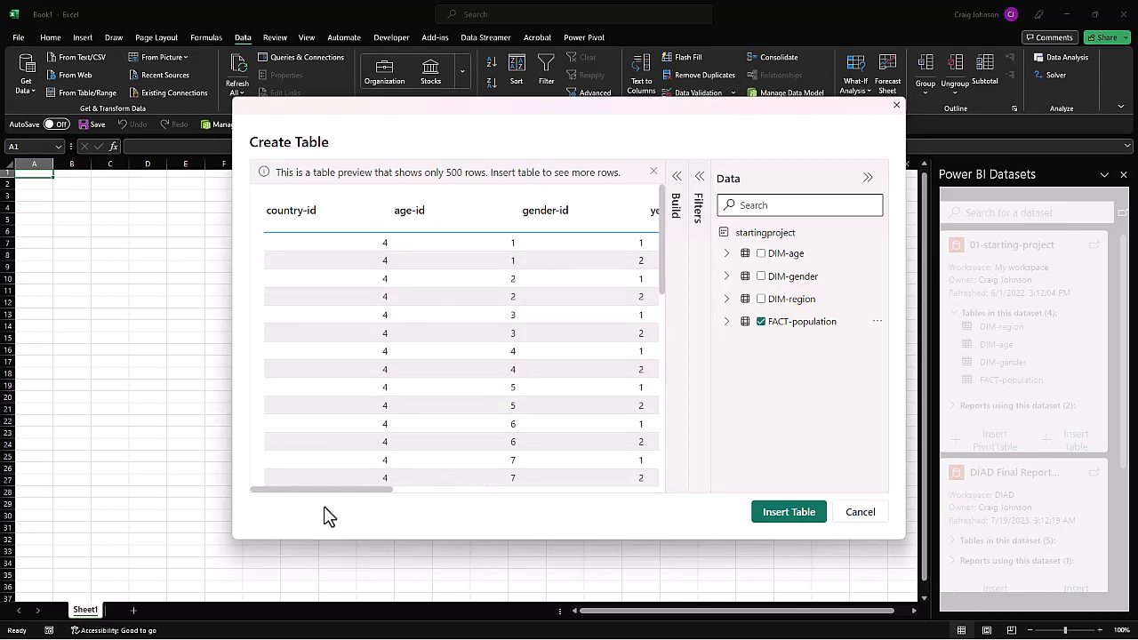
{"action": "left_click_drag", "start_coordinate": [337, 488], "coordinate": [422, 487]}
{"action": "left_click_drag", "start_coordinate": [347, 492], "coordinate": [297, 490]}
{"action": "left_click", "coordinate": [786, 514]}
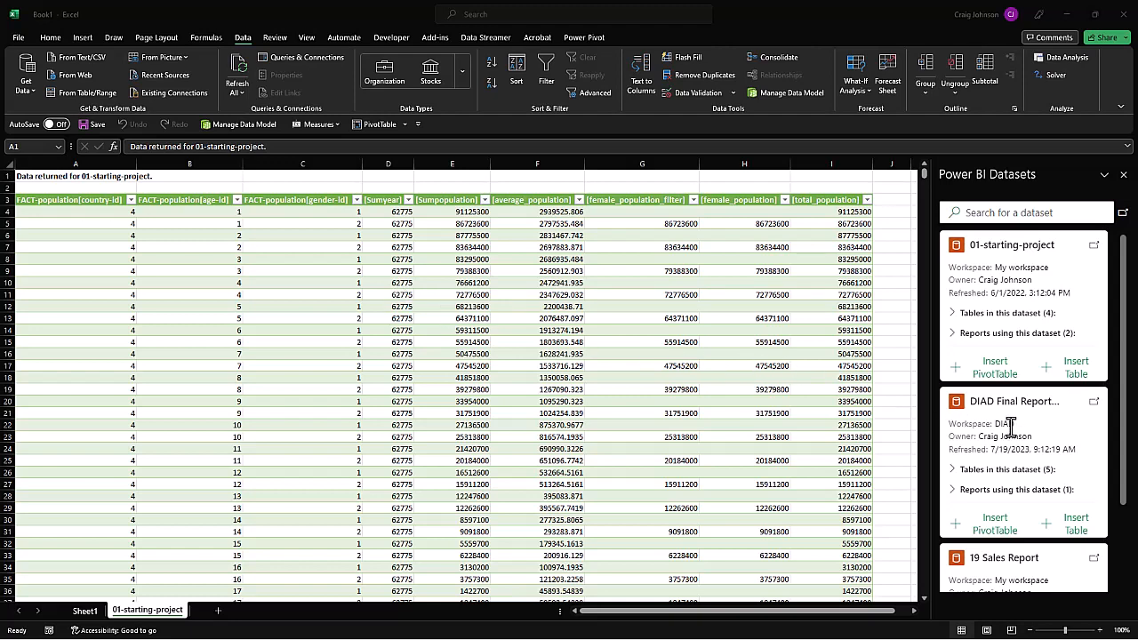
- Start creating a table from the DIAD Final Report dataset and check the available filter and build options
{"action": "scroll", "coordinate": [1014, 436], "scroll_direction": "down", "scroll_amount": 1}
{"action": "left_click", "coordinate": [952, 379]}
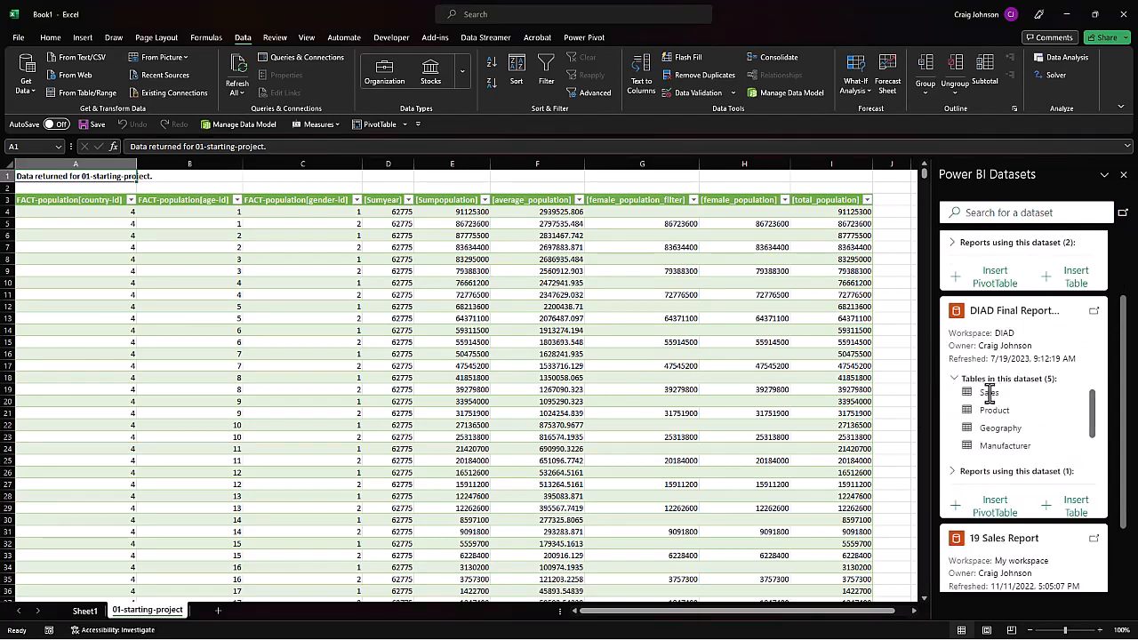
{"action": "left_click", "coordinate": [1076, 506]}
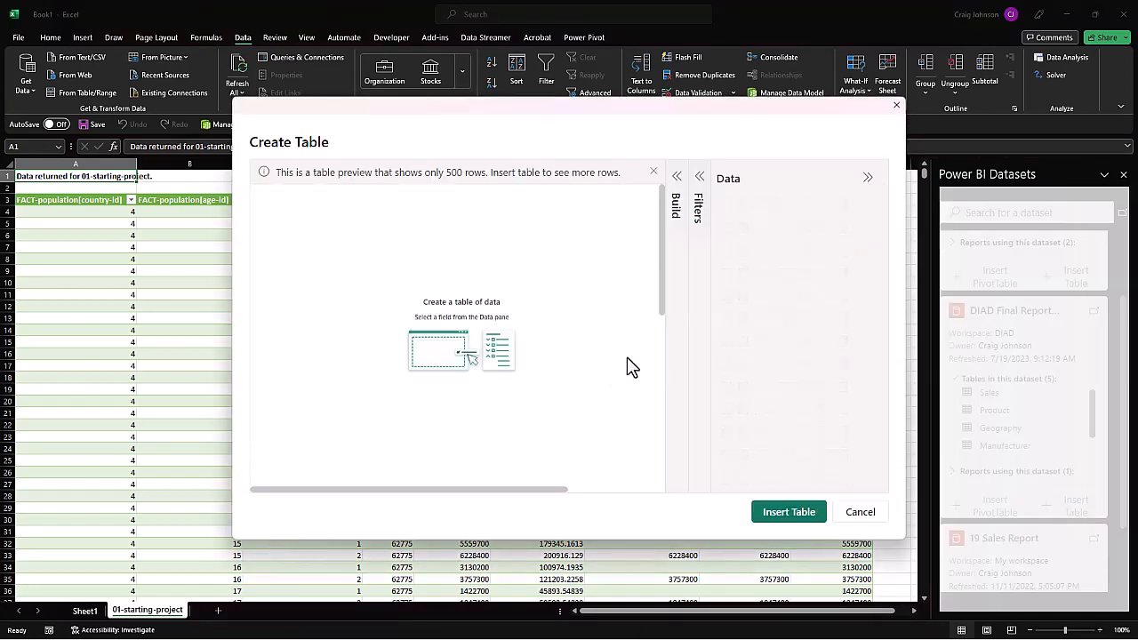
{"action": "left_click", "coordinate": [699, 178]}
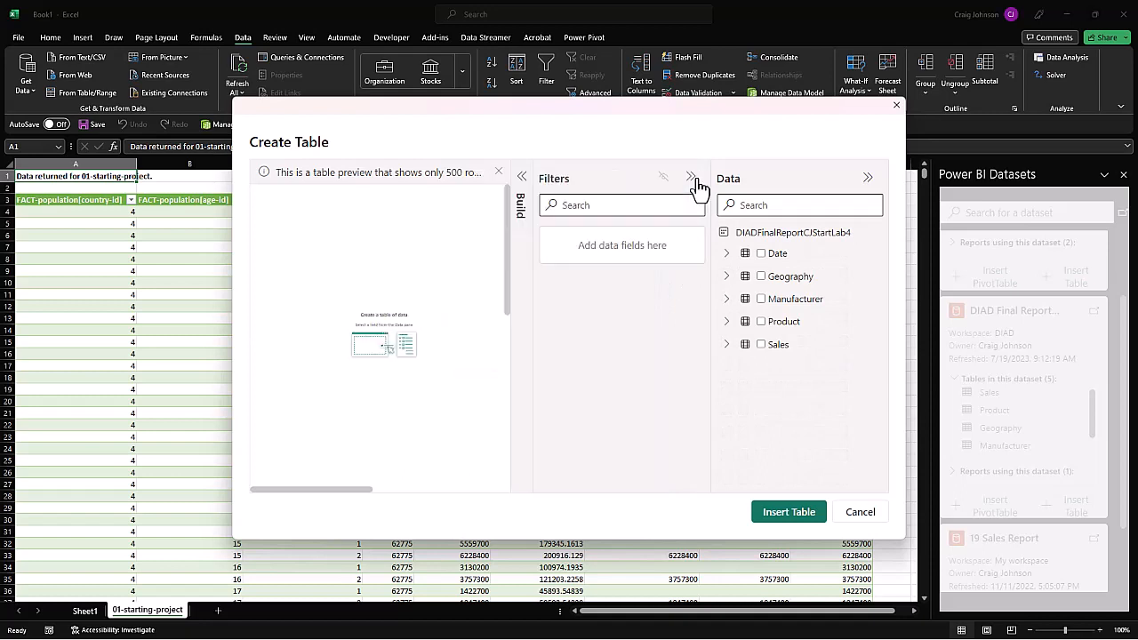
{"action": "left_click", "coordinate": [694, 180]}
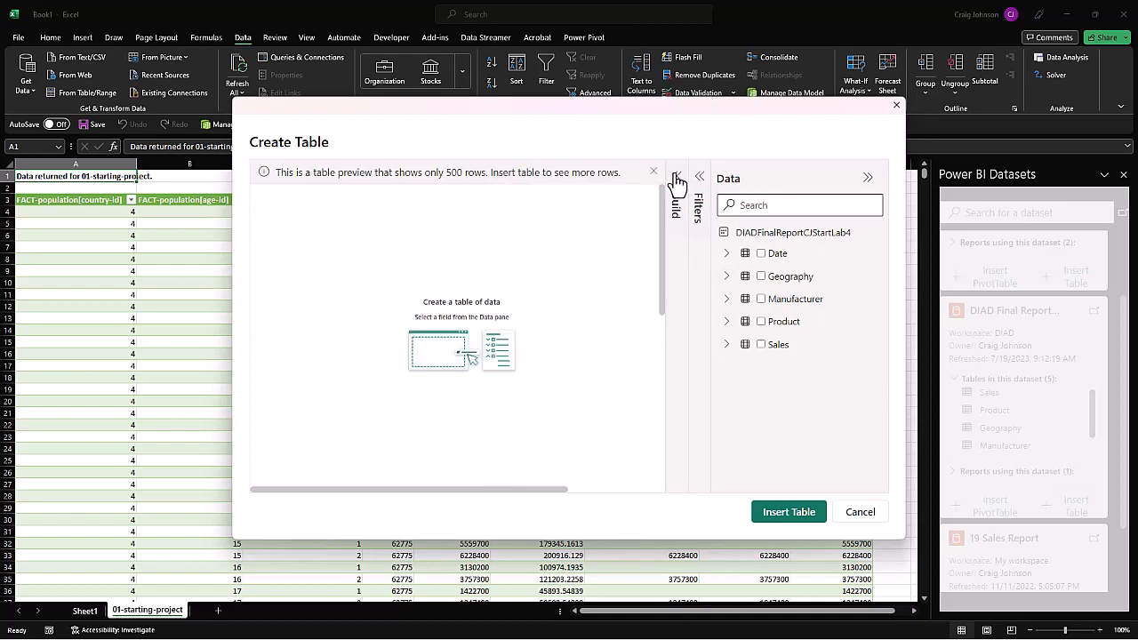
{"action": "left_click", "coordinate": [675, 181]}
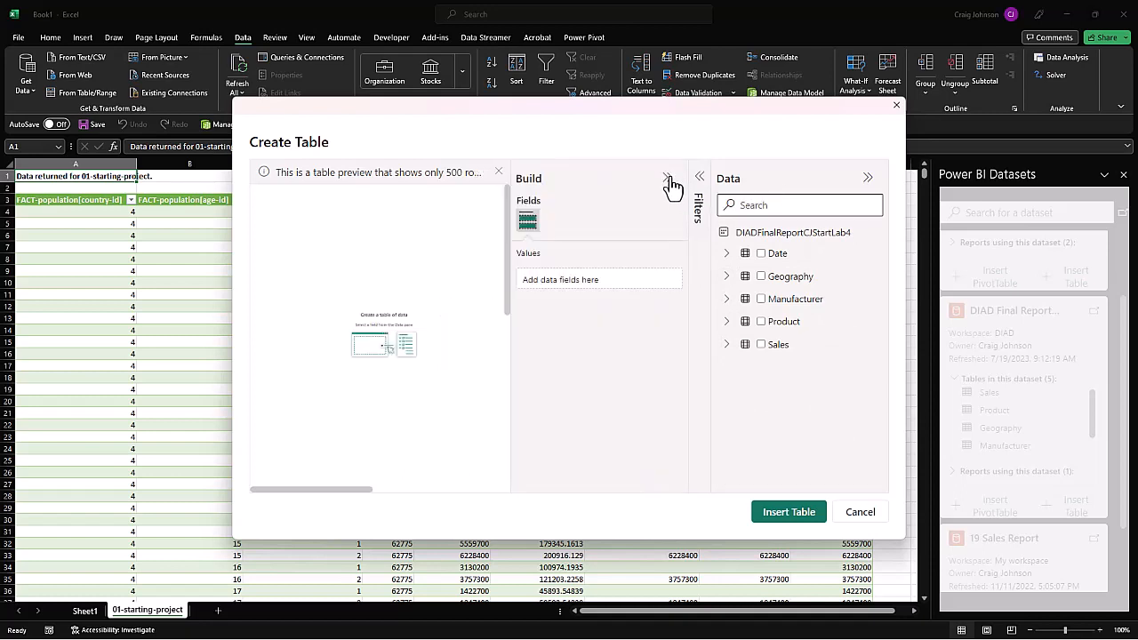
{"action": "left_click", "coordinate": [670, 178]}
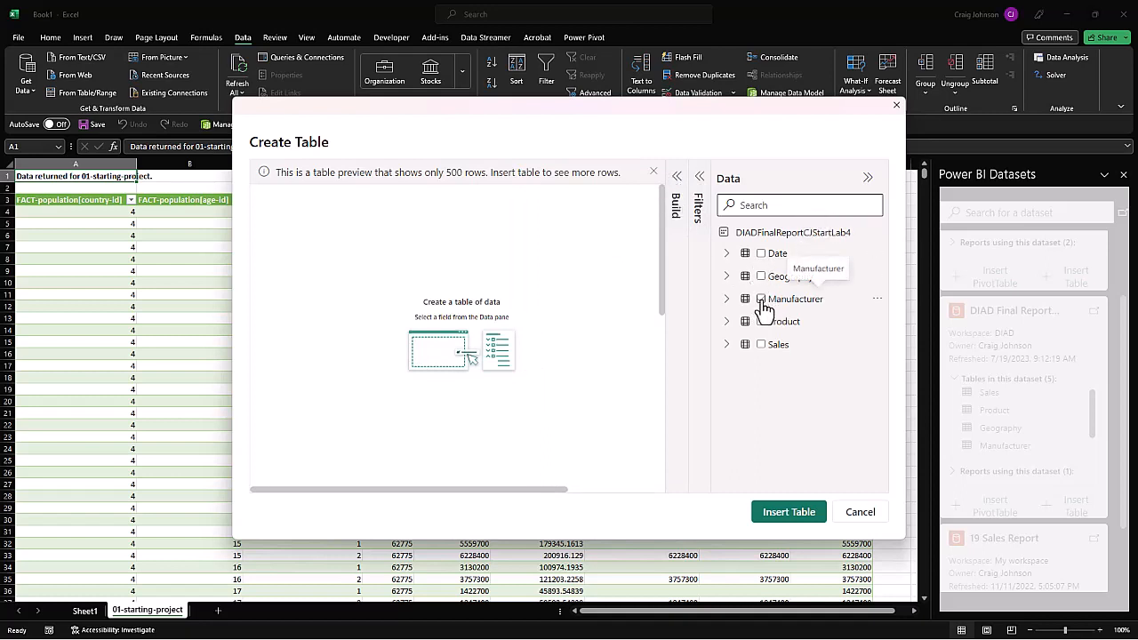
- Include the Manufacturer field from the Manufacturer table and insert the resulting table into the workbook
{"action": "left_click", "coordinate": [726, 300]}
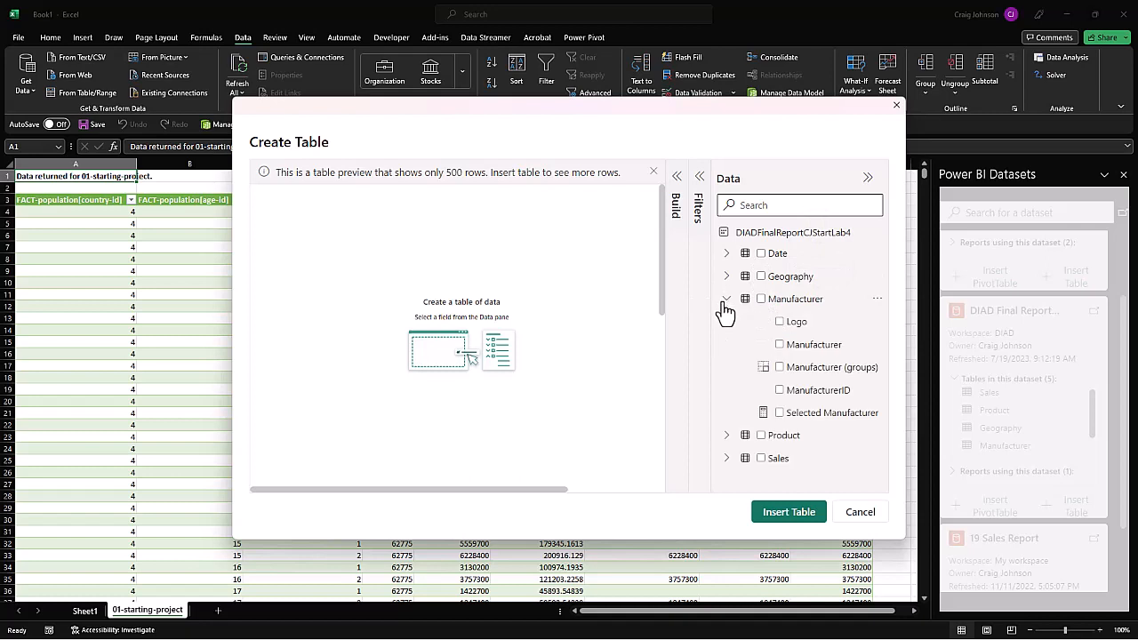
{"action": "left_click", "coordinate": [779, 346]}
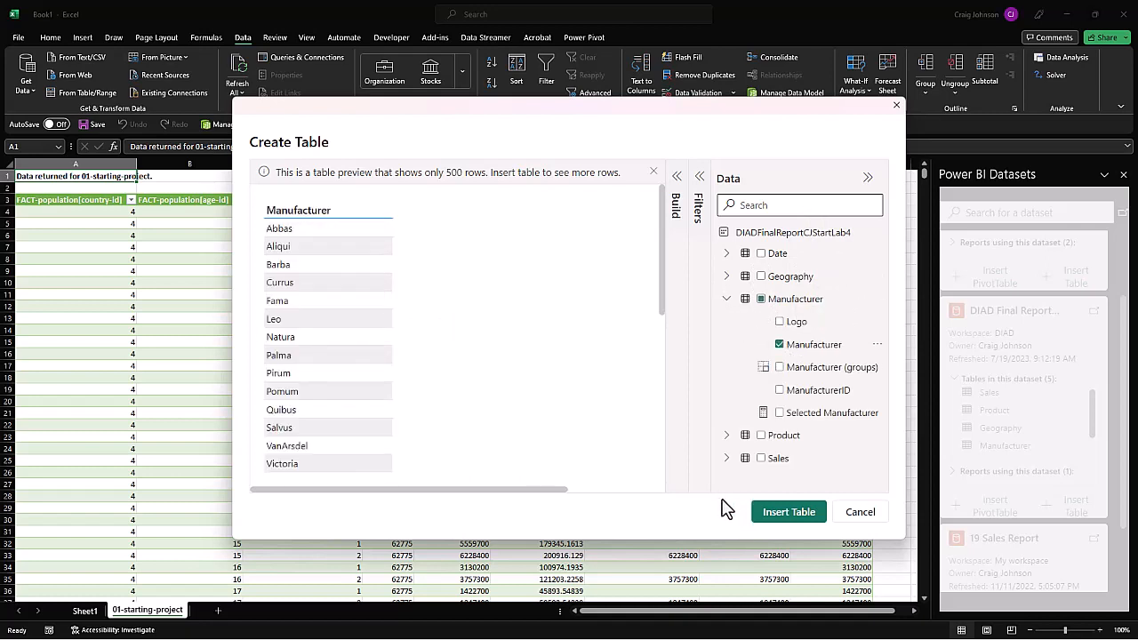
{"action": "left_click_drag", "start_coordinate": [525, 491], "coordinate": [479, 491]}
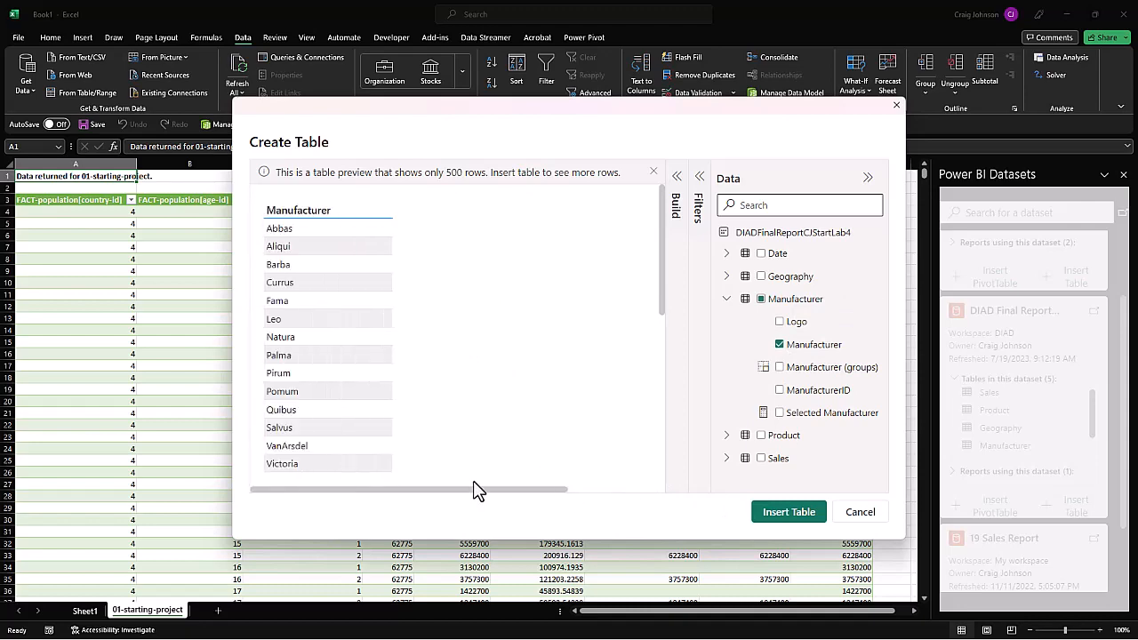
{"action": "left_click", "coordinate": [786, 516]}
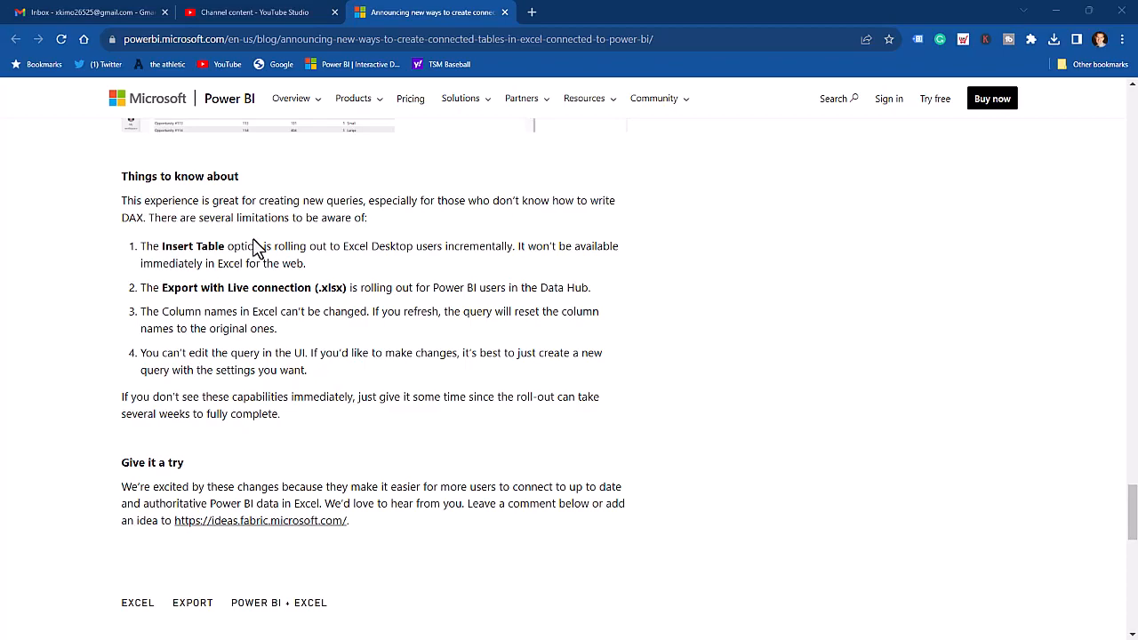
- In the browser, go back through the Power BI blog post to its Create Table and Build pane illustrations
{"action": "scroll", "coordinate": [363, 347], "scroll_direction": "up", "scroll_amount": 8}
{"action": "scroll", "coordinate": [365, 329], "scroll_direction": "up", "scroll_amount": 15}
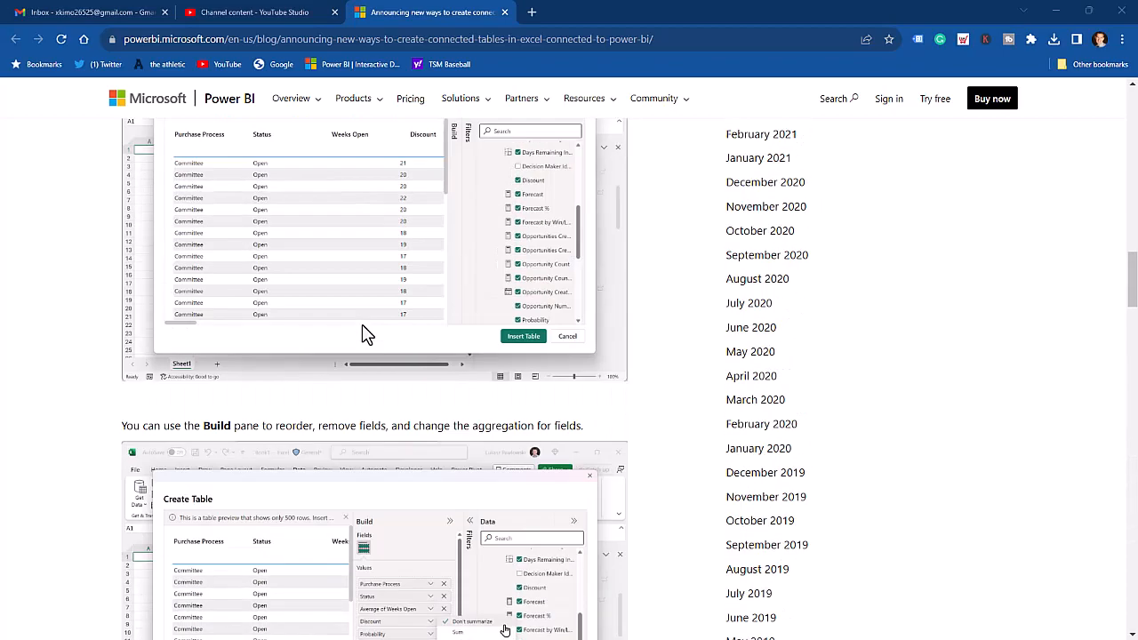